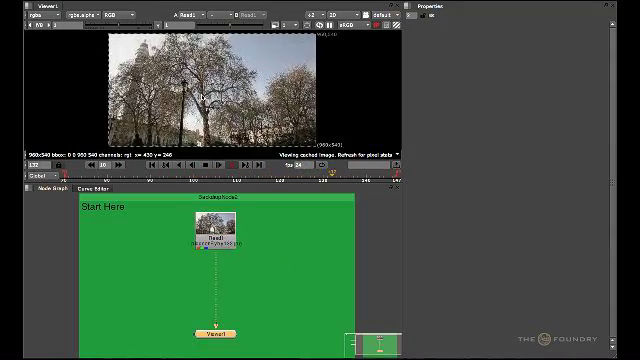
key(space)
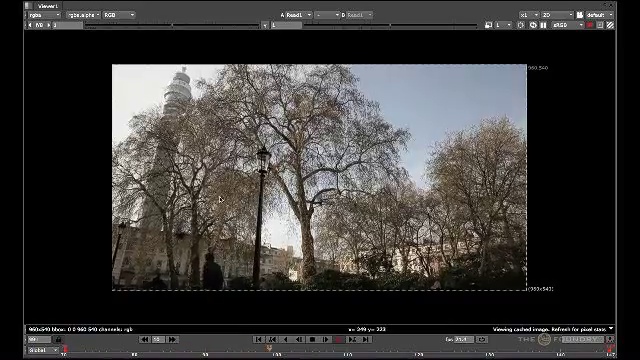
key(f)
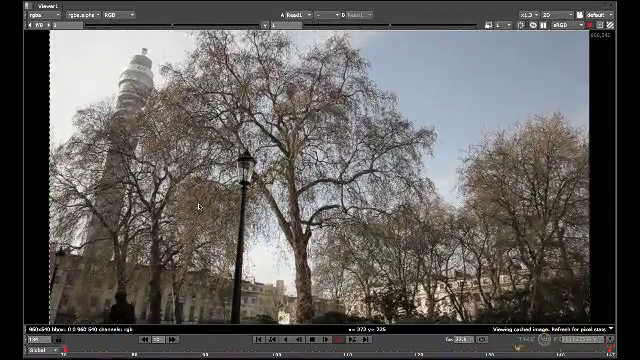
key(space)
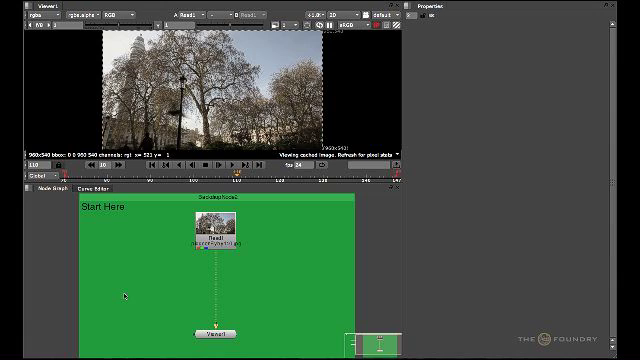
- Create an F_RigRemoval node directly after the Read1 footage node
click(212, 242)
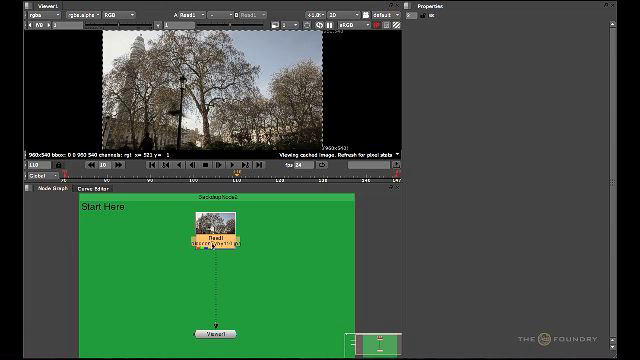
key(n)
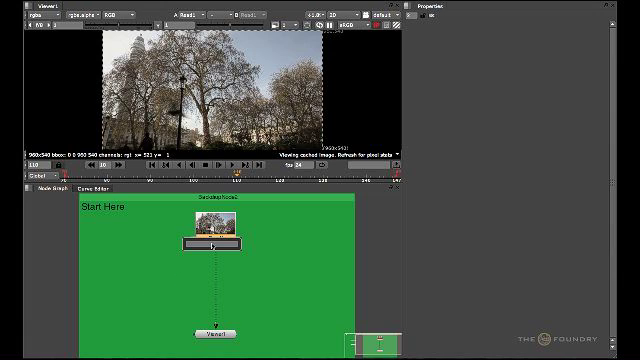
text(f)
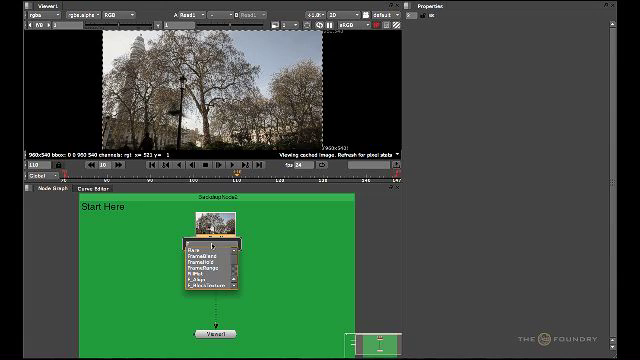
key(Escape)
text(_)
text(RigRemoval)
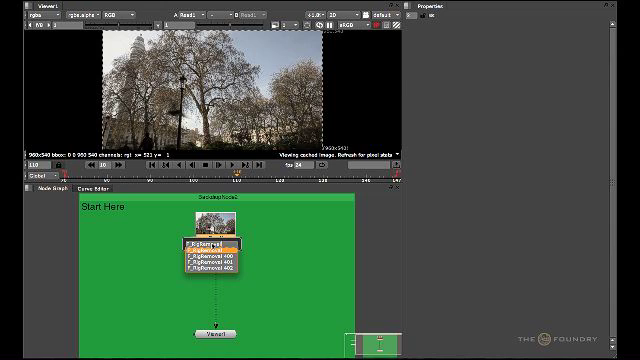
key(Return)
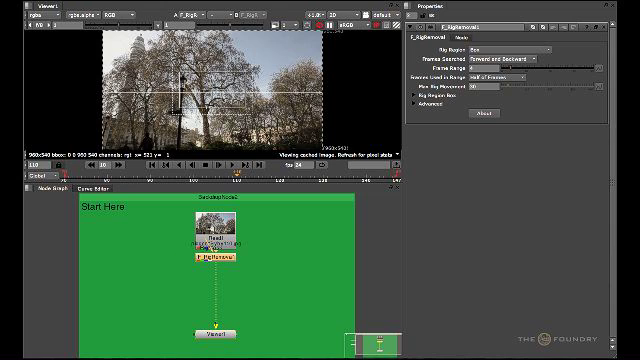
- Reposition F_RigRemoval lower and inspect its input pipes, leaving the mask input unconnected
drag(213, 256, 213, 282)
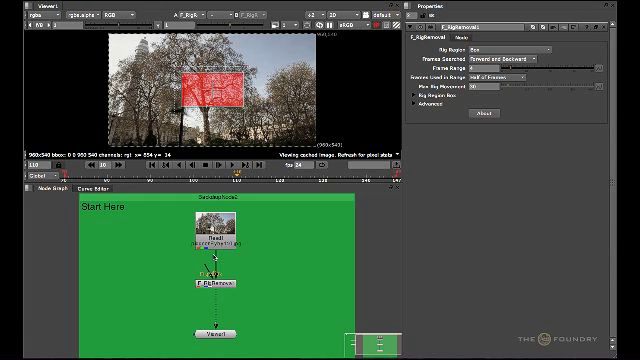
mouse_move(215, 268)
mouse_down()
mouse_move(252, 264)
mouse_move(215, 240)
mouse_up()
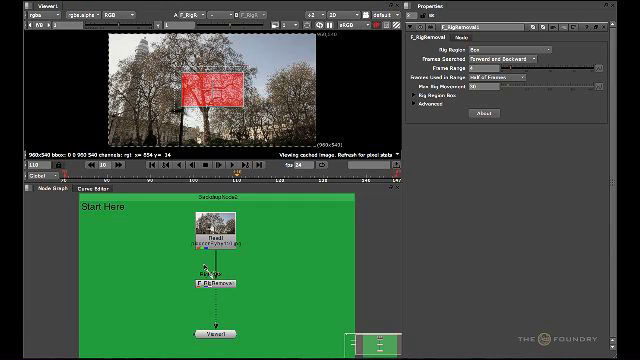
drag(205, 268, 157, 264)
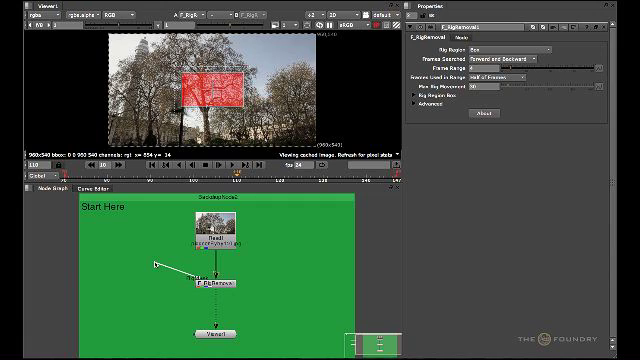
drag(157, 264, 155, 266)
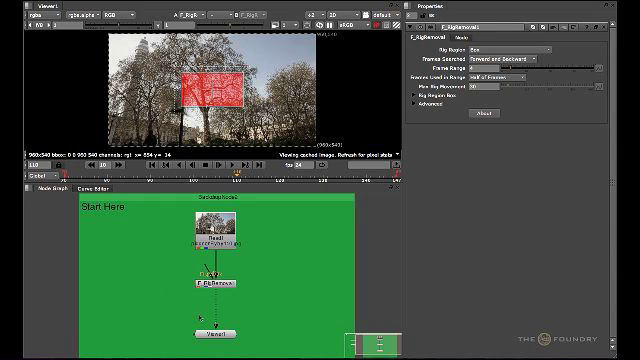
- Set F_RigRemoval's Rig Region to RigMask Alpha instead of the box
click(474, 48)
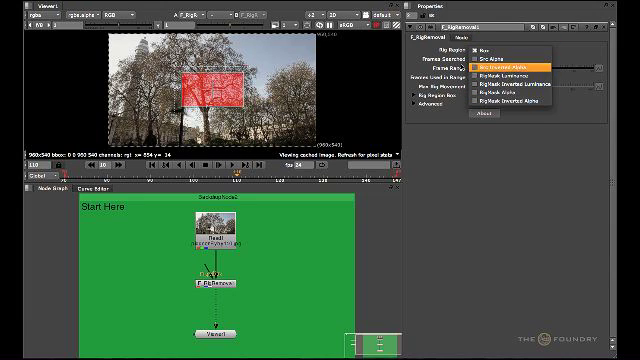
click(428, 53)
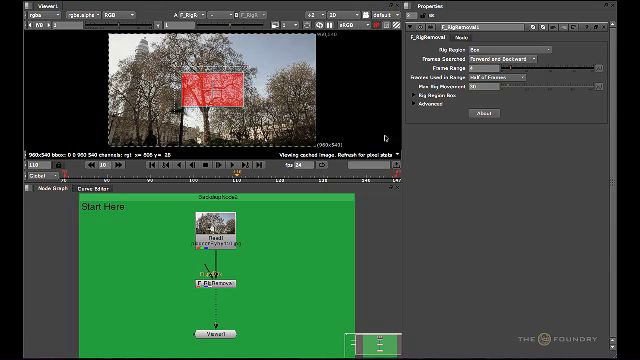
click(508, 49)
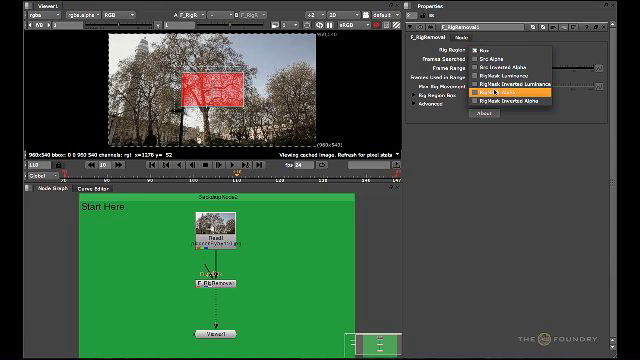
click(494, 92)
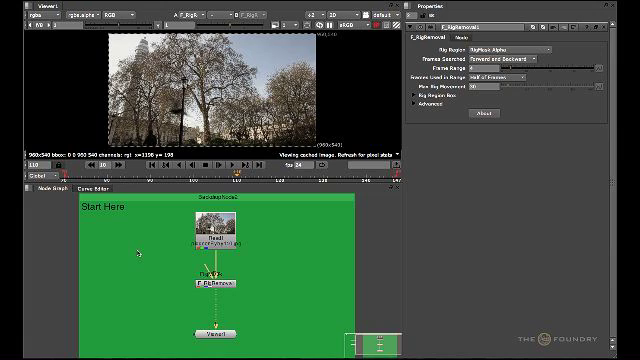
- Add a Bezier node fed by Read1, level with it, and view the Read1 footage
key(p)
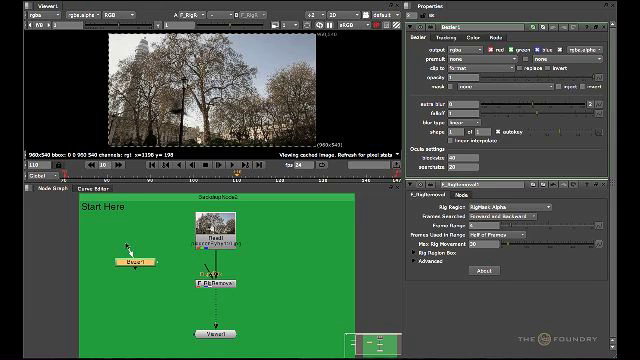
drag(128, 246, 200, 230)
drag(136, 261, 135, 236)
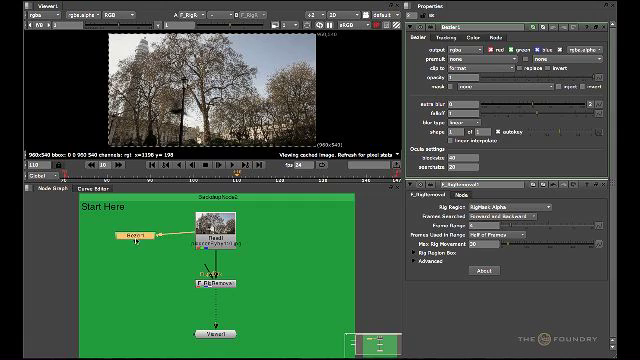
key(1)
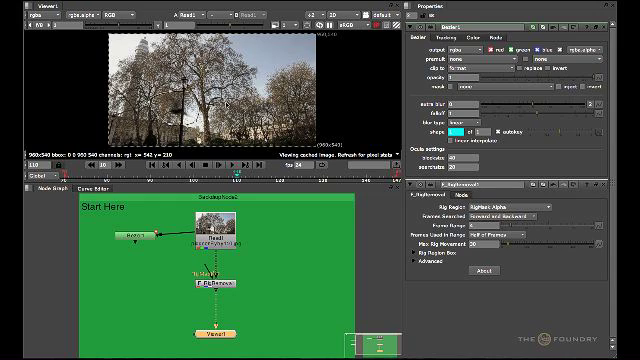
- View Bezier1's output without its overlay and compare its alpha matte with the RGB footage
click(140, 235)
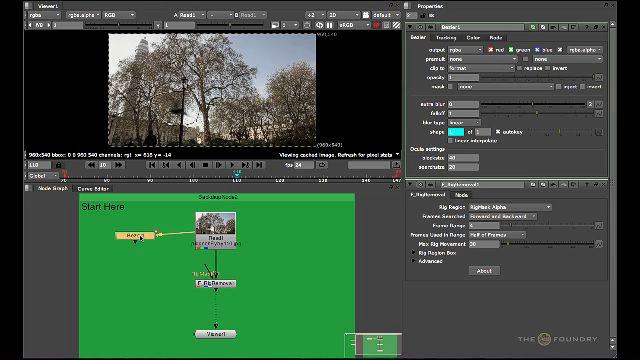
key(1)
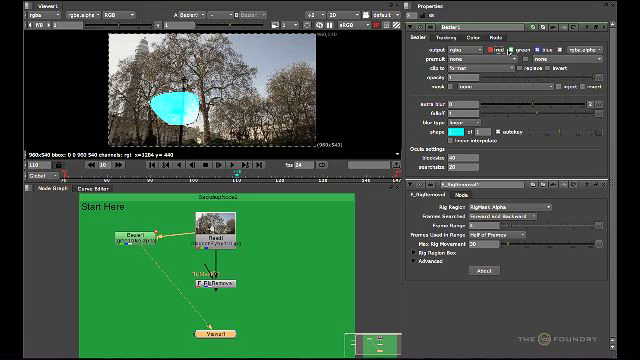
key(o)
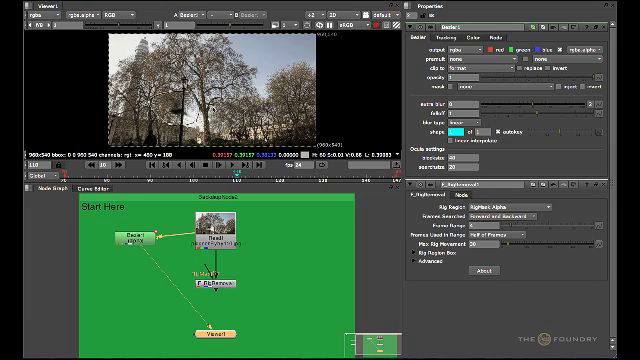
key(a)
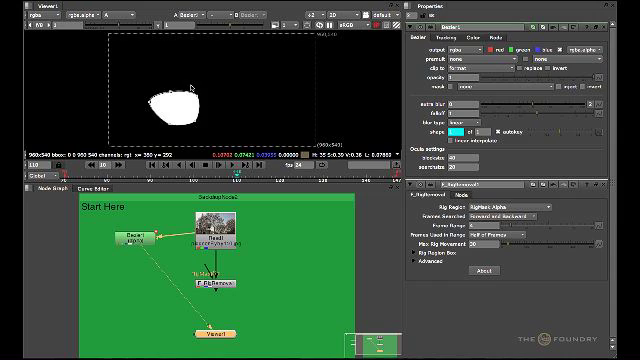
key(a)
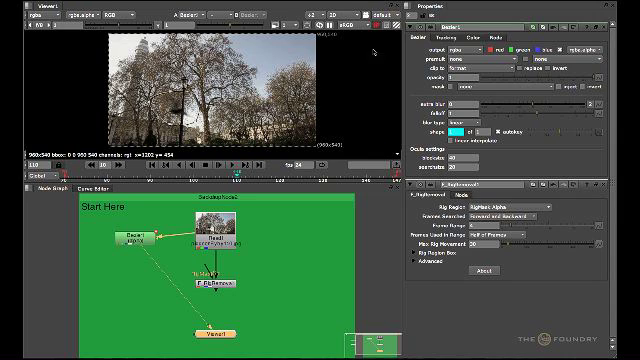
- With nodes deselected, toggle repeatedly between the white alpha matte and the colour footage
click(124, 301)
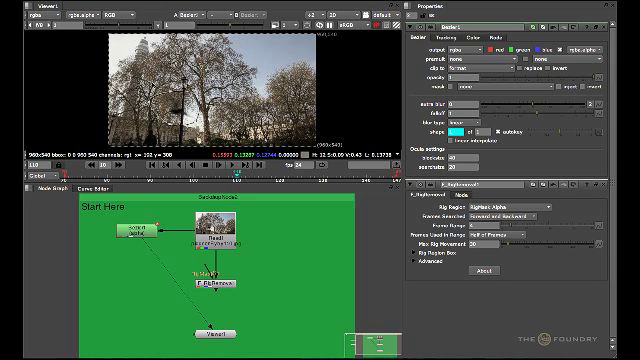
key(a)
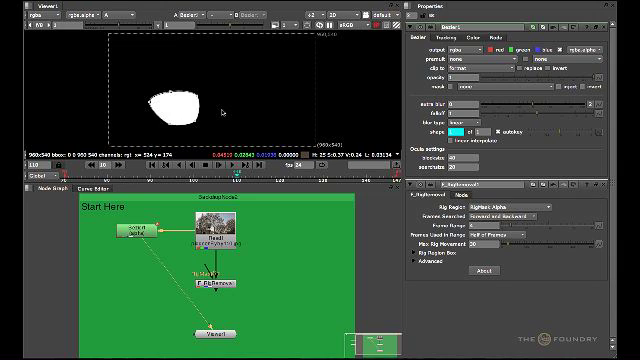
key(a)
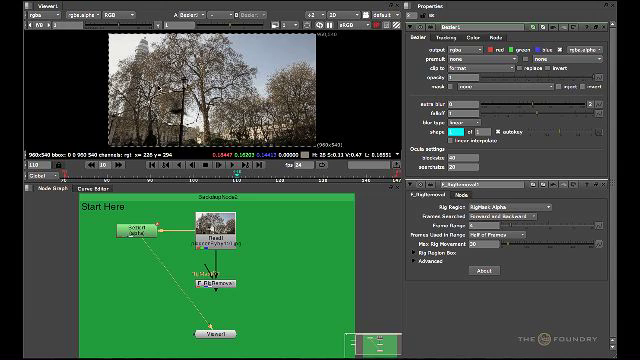
key(a)
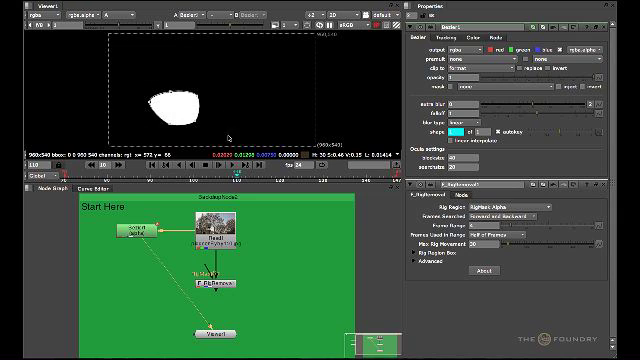
key(a)
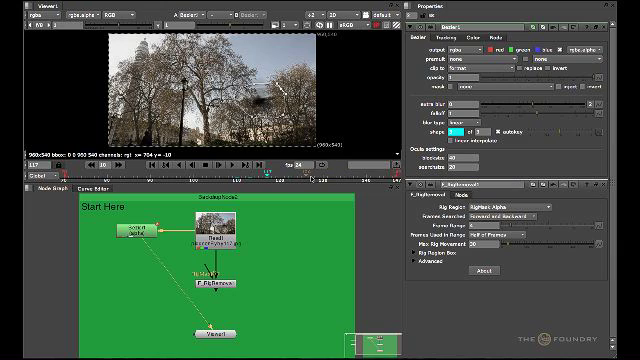
- At a later frame, paste in the prepared animated pigeon alpha matte node
click(305, 174)
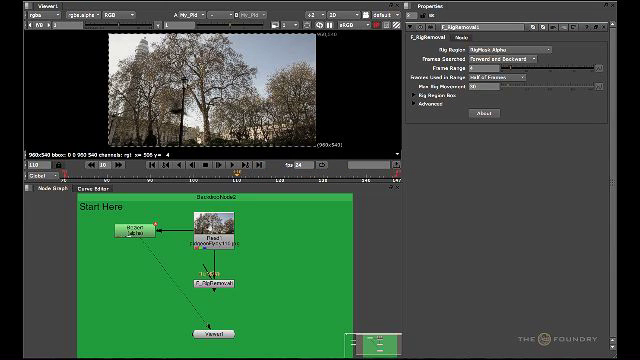
key(p)
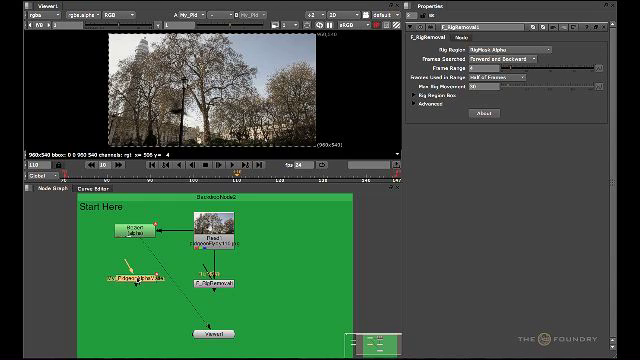
drag(133, 278, 125, 270)
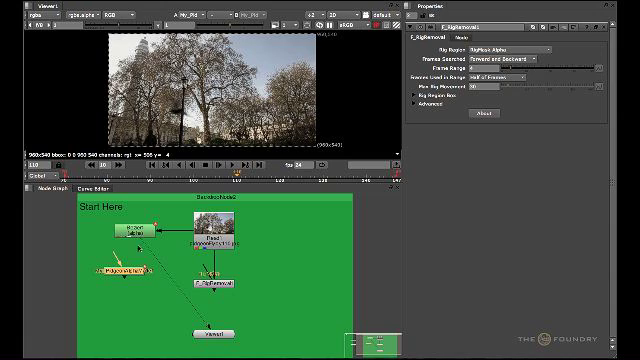
- Delete Bezier1 and move the pigeon matte node into its old spot beside Read1
click(137, 231)
key(Delete)
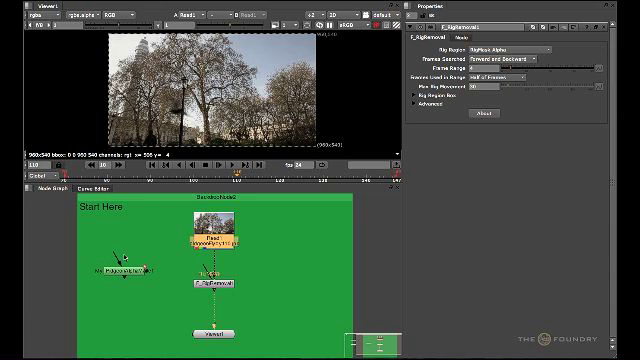
mouse_move(125, 270)
mouse_down()
mouse_move(130, 237)
mouse_move(213, 224)
mouse_up()
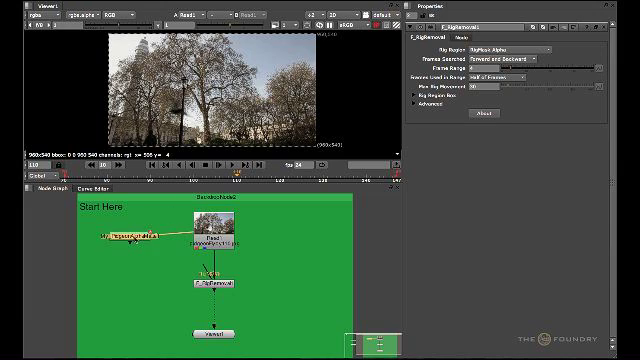
mouse_move(131, 238)
mouse_down()
mouse_move(131, 231)
mouse_move(213, 333)
mouse_up()
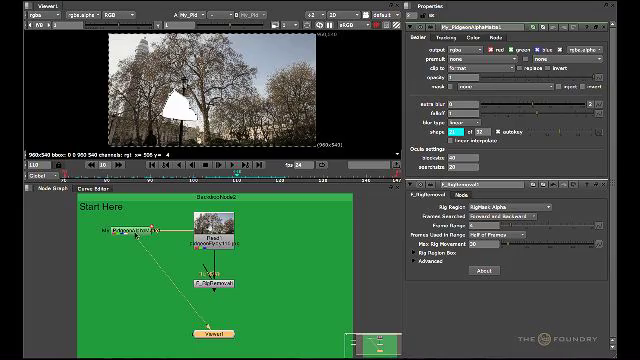
- Play the animated matte, check it as alpha, then wire it into F_RigRemoval's mask input
key(l)
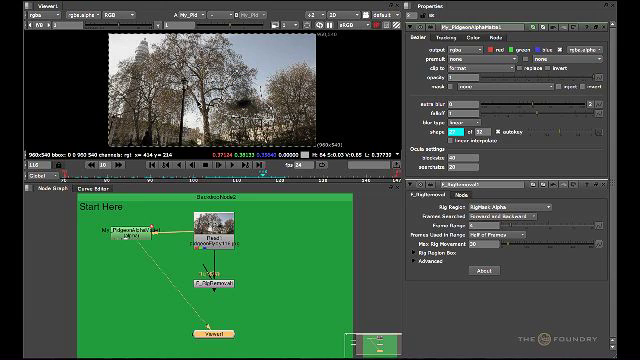
key(a)
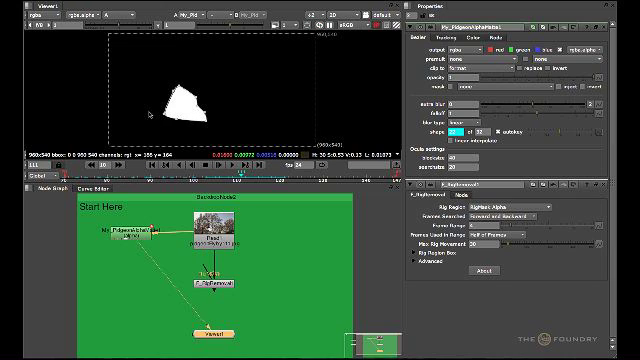
key(a)
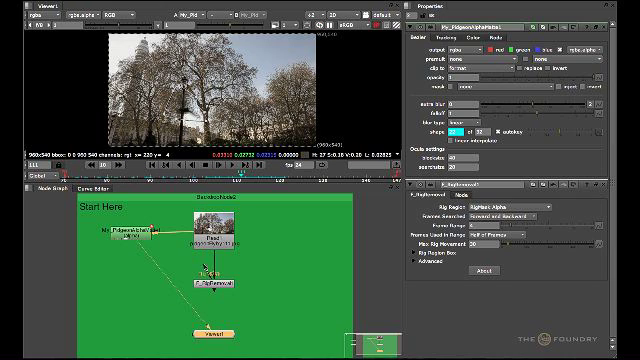
drag(205, 268, 125, 238)
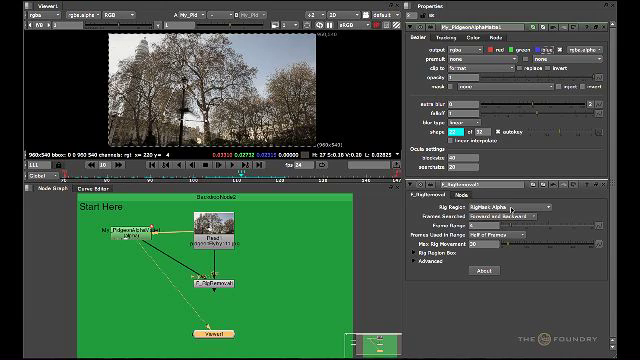
- Show F_RigRemoval's properties and its pigeon-removed output in the Viewer
click(128, 231)
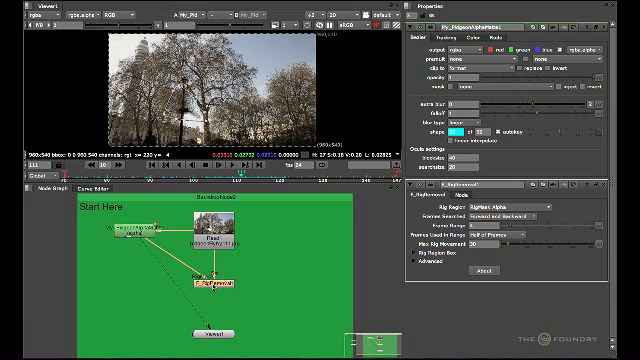
double_click(213, 284)
key(1)
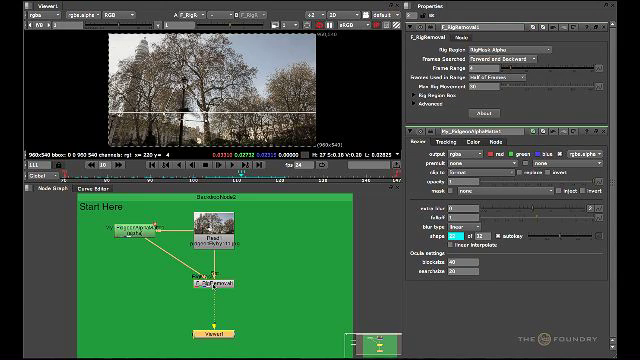